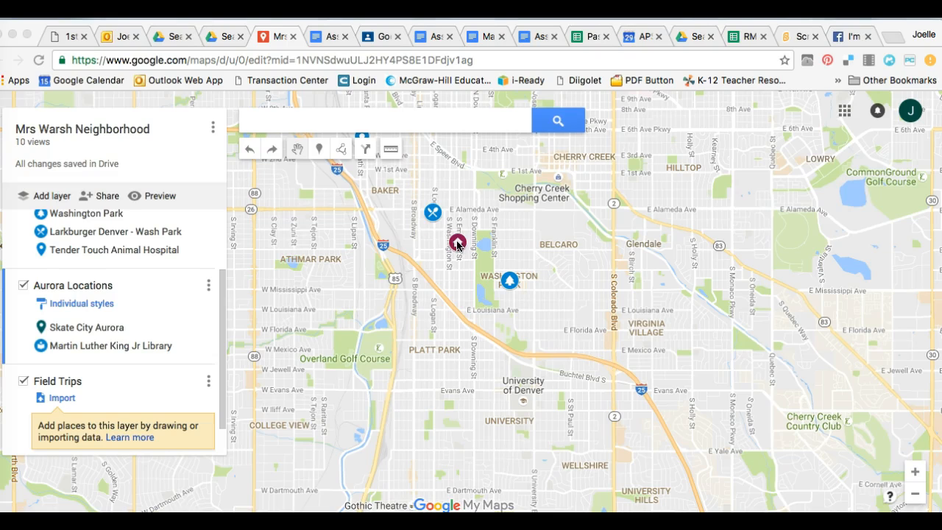
# - Locate Skate City Aurora from the Aurora Locations layer on the map, together with the house marker
pyautogui.click(84, 329)
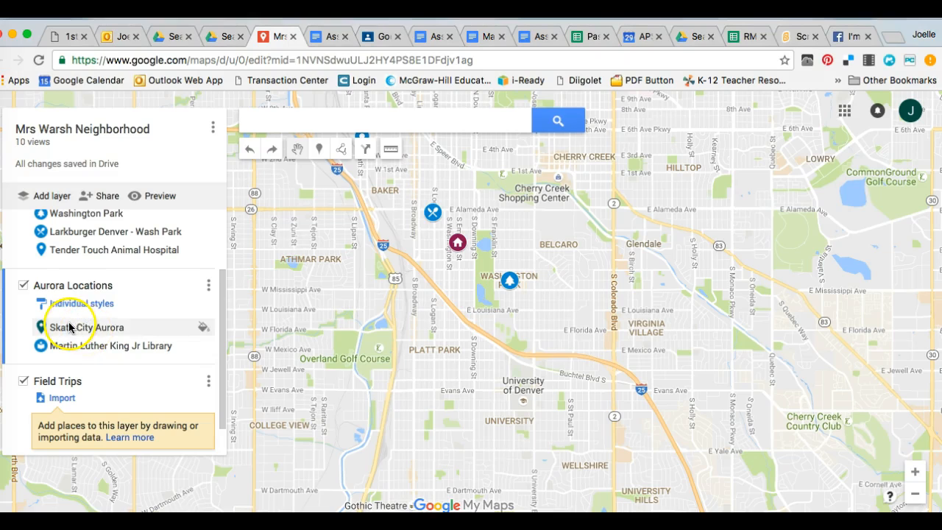
pyautogui.click(70, 328)
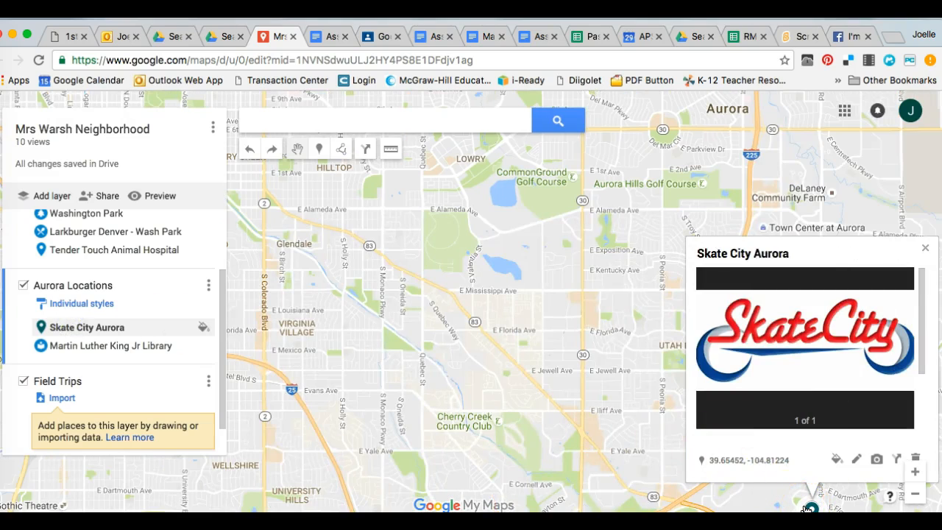
pyautogui.click(555, 387)
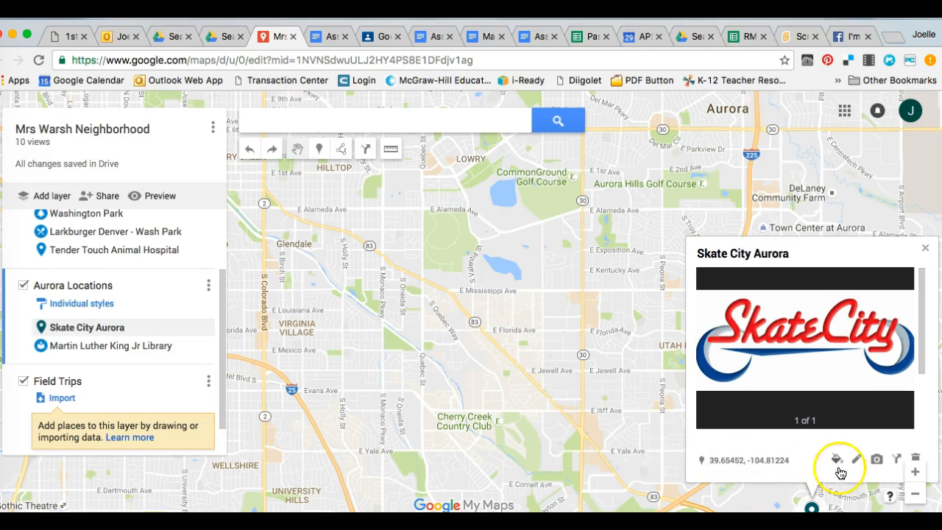
pyautogui.click(915, 496)
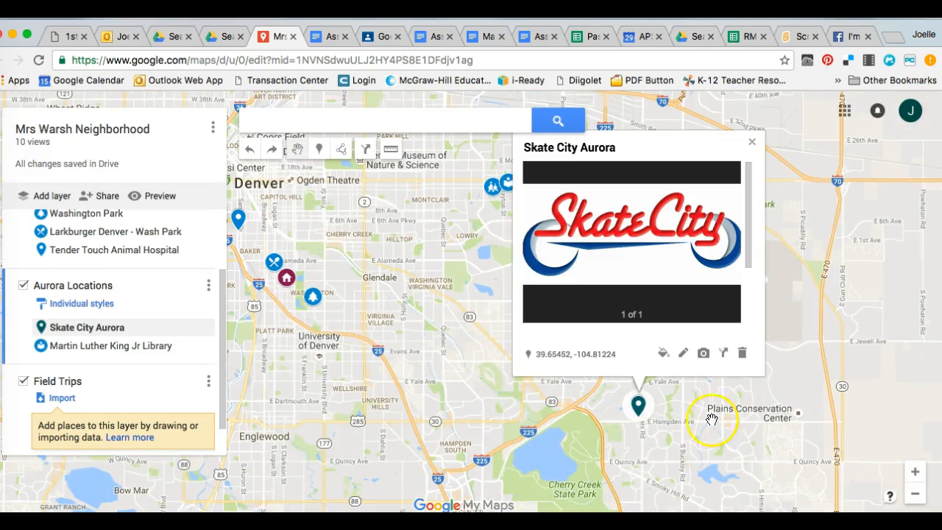
pyautogui.click(308, 295)
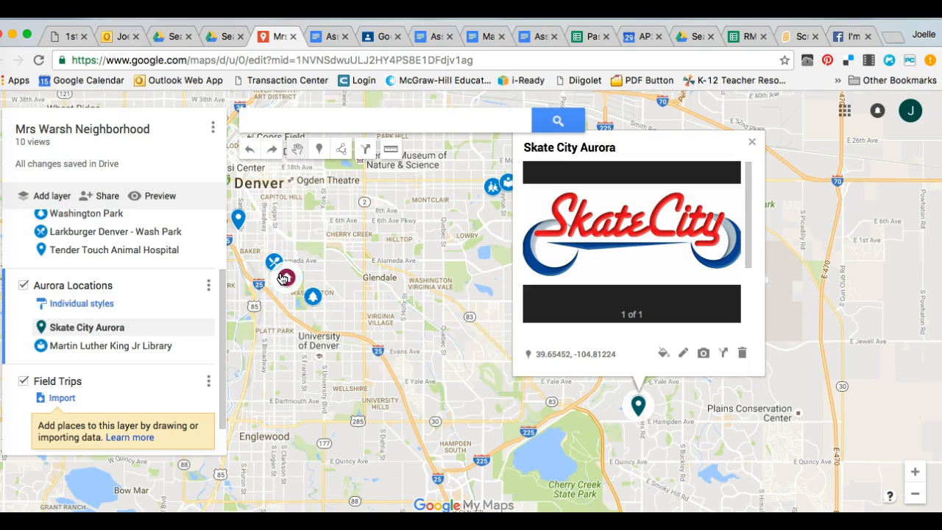
# - Measure the straight-line distance from the house marker to the Skate City Aurora marker
pyautogui.click(389, 150)
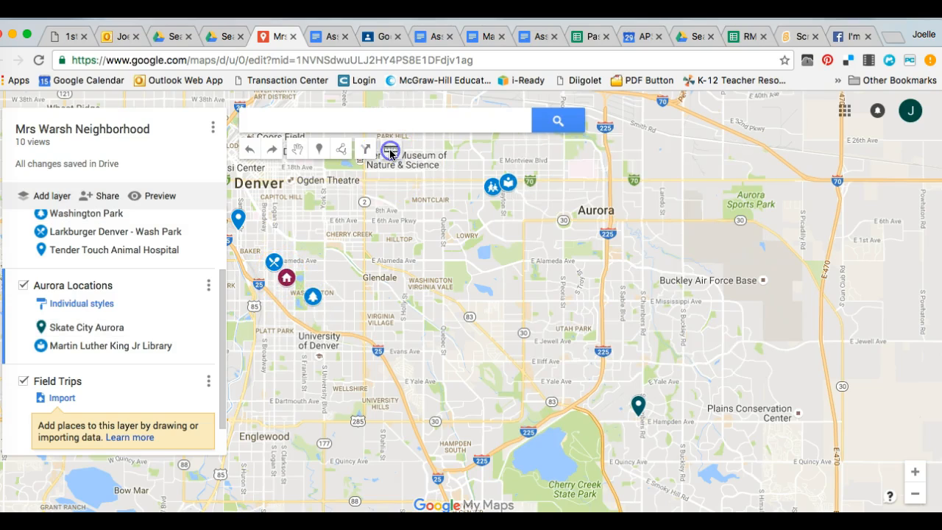
pyautogui.click(286, 277)
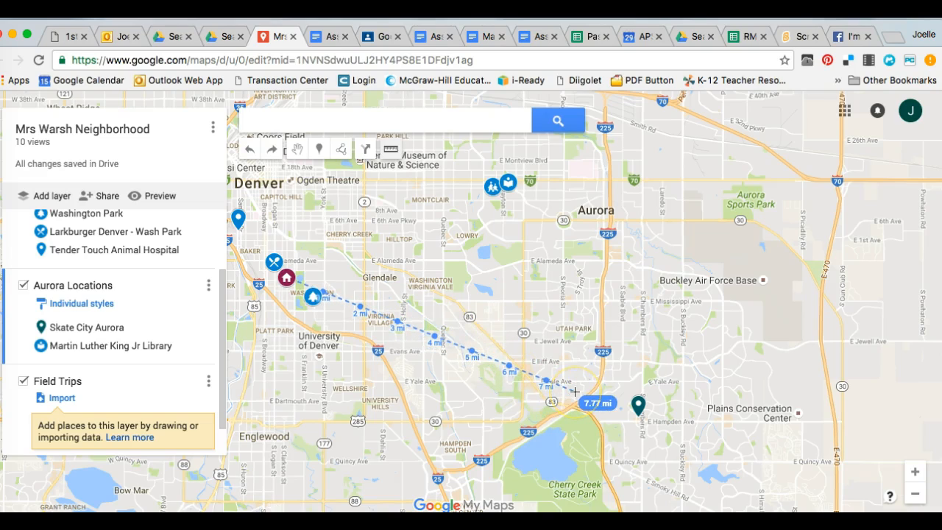
pyautogui.click(639, 405)
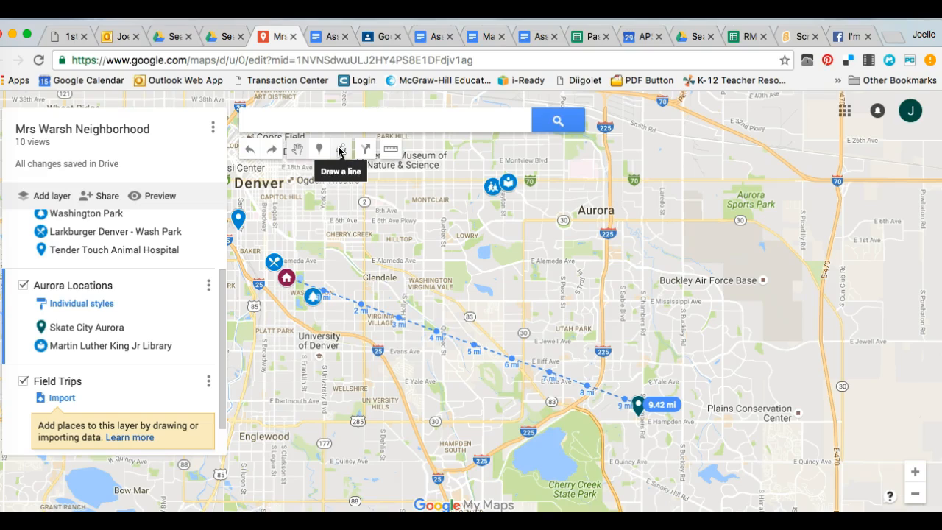
# - Draw a straight line from the house marker to the Skate City Aurora marker in the Aurora Locations layer
pyautogui.click(340, 151)
pyautogui.click(341, 151)
pyautogui.click(359, 174)
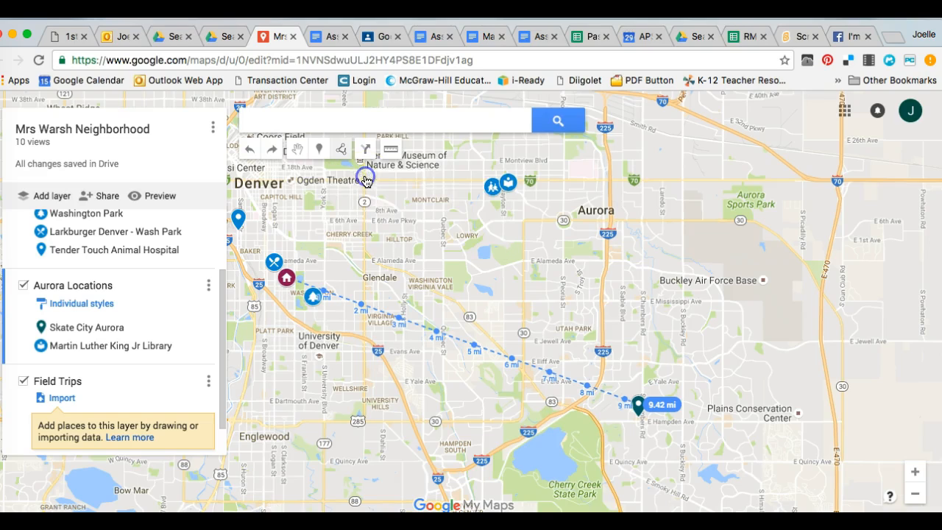
pyautogui.click(286, 278)
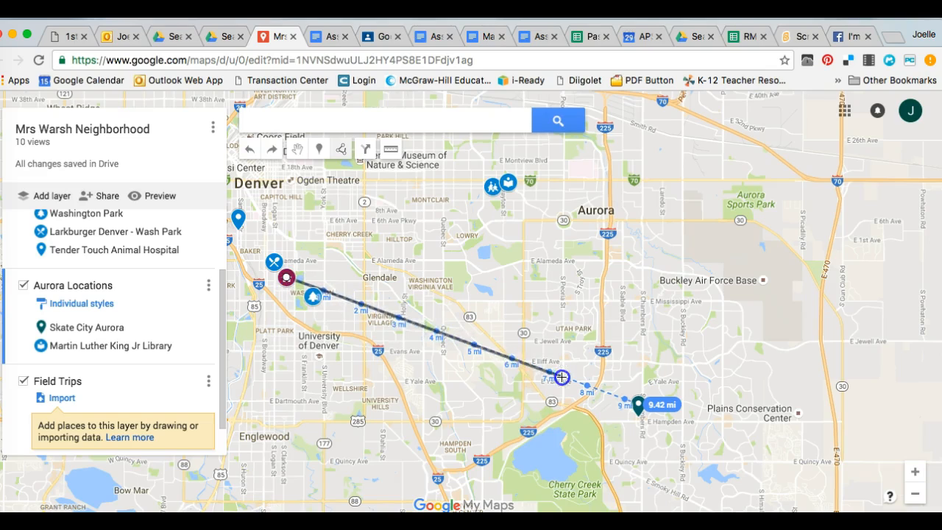
pyautogui.doubleClick(639, 405)
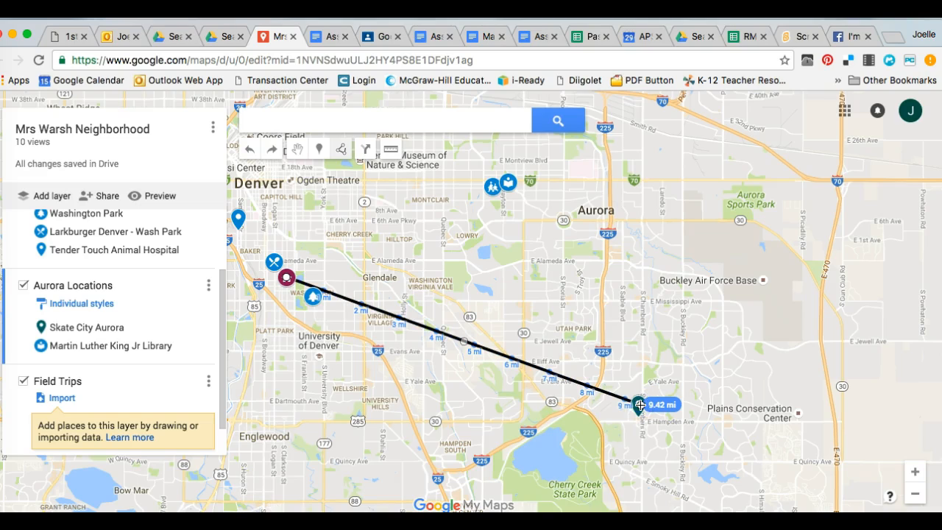
pyautogui.click(643, 397)
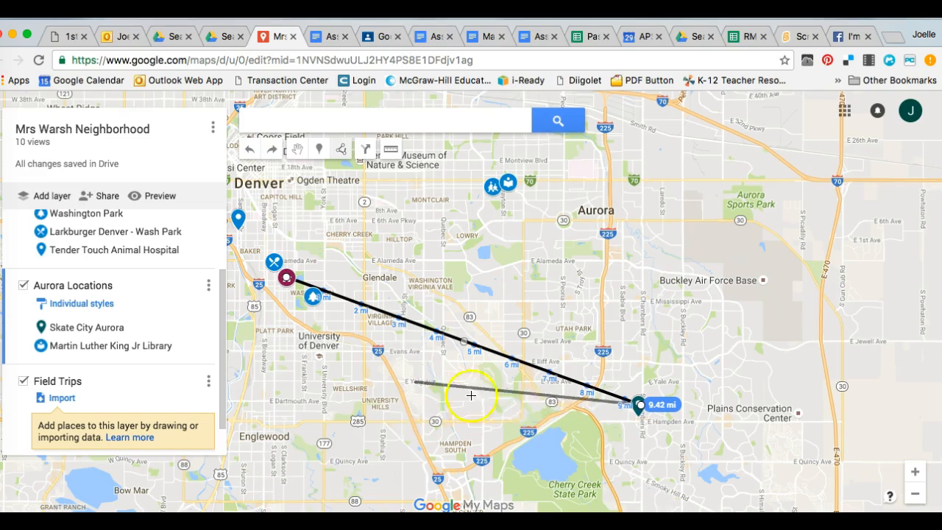
pyautogui.doubleClick(641, 405)
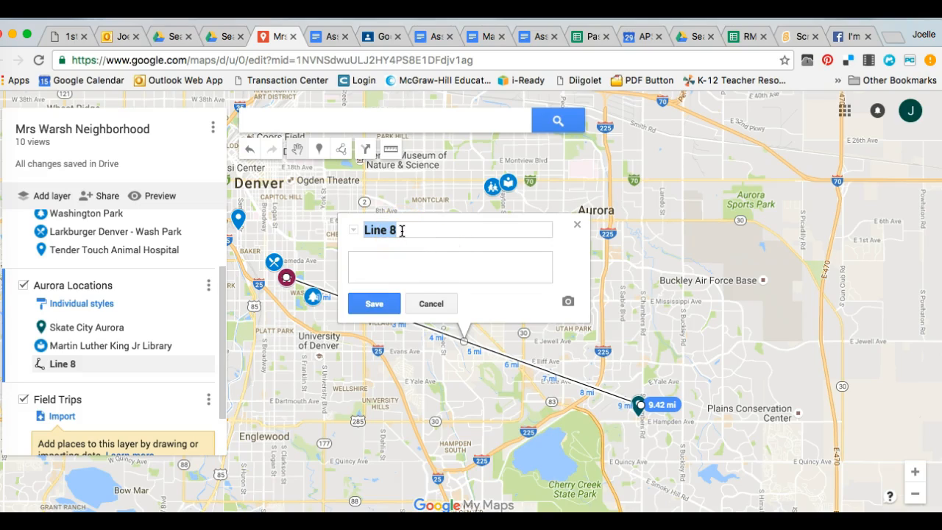
# - Title the new line "Distance My House to Skate City 9.42 mi." and save it
pyautogui.write('D')
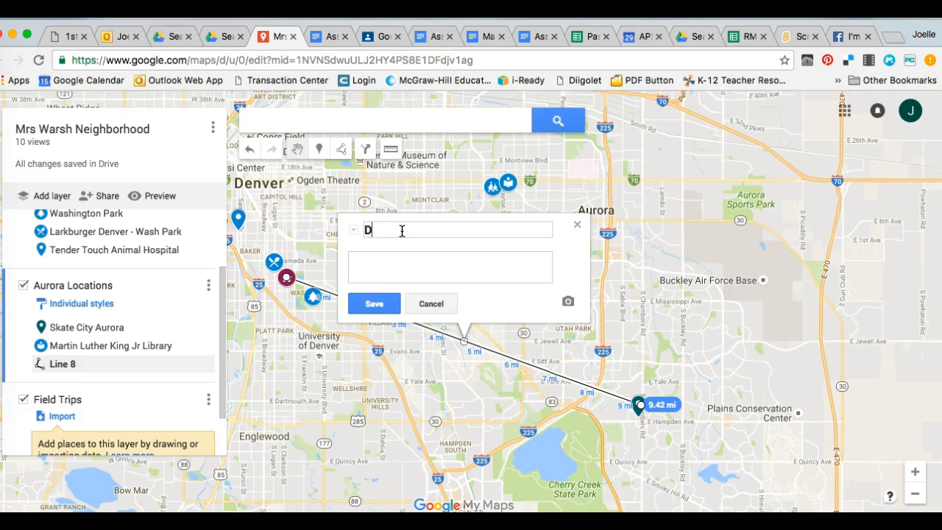
pyautogui.write('istance My Hous')
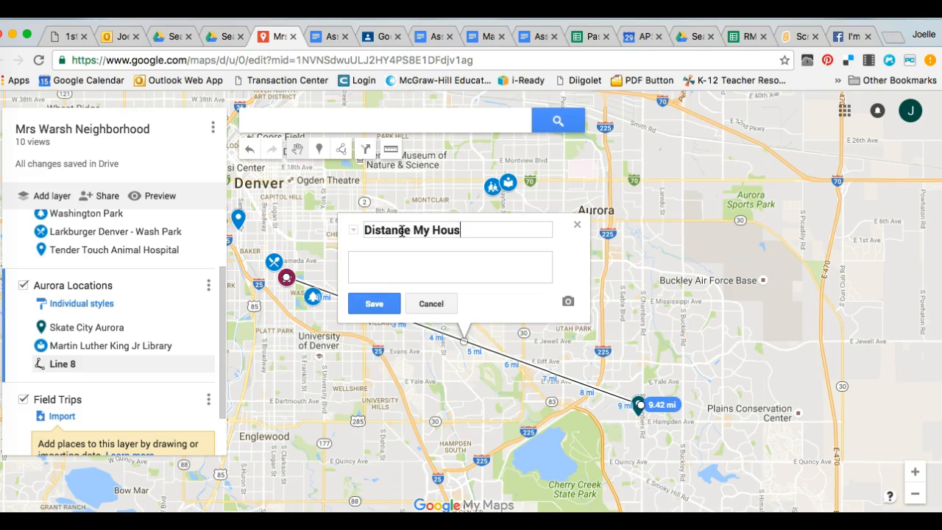
pyautogui.write('e to Skate City')
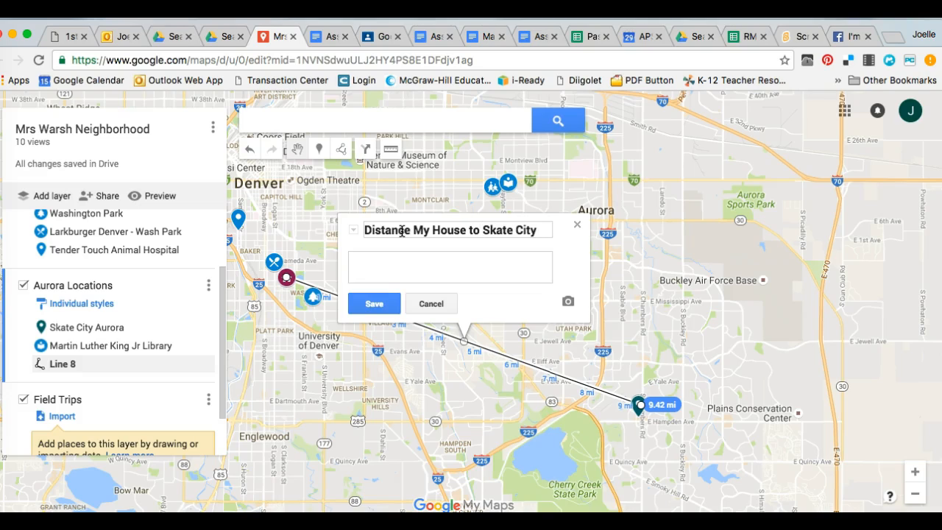
pyautogui.write(' 9.42 mi')
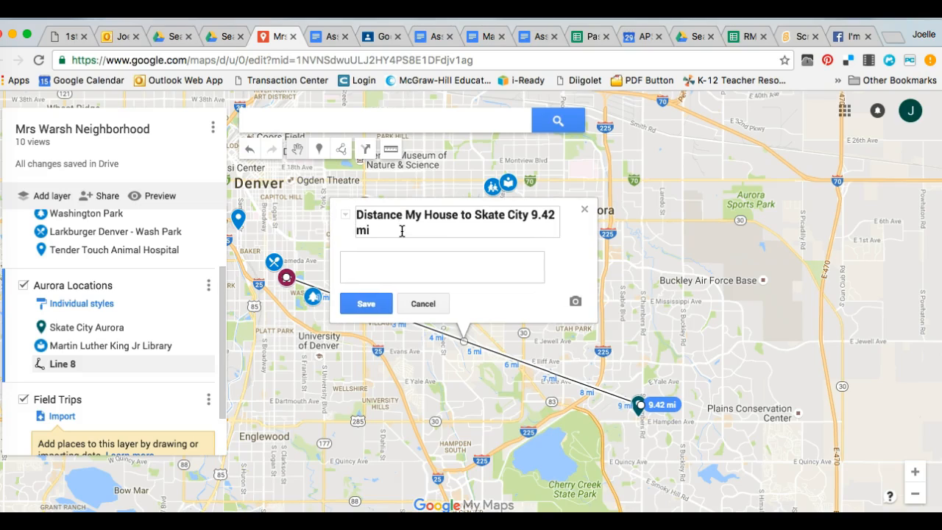
pyautogui.write('.')
pyautogui.click(375, 307)
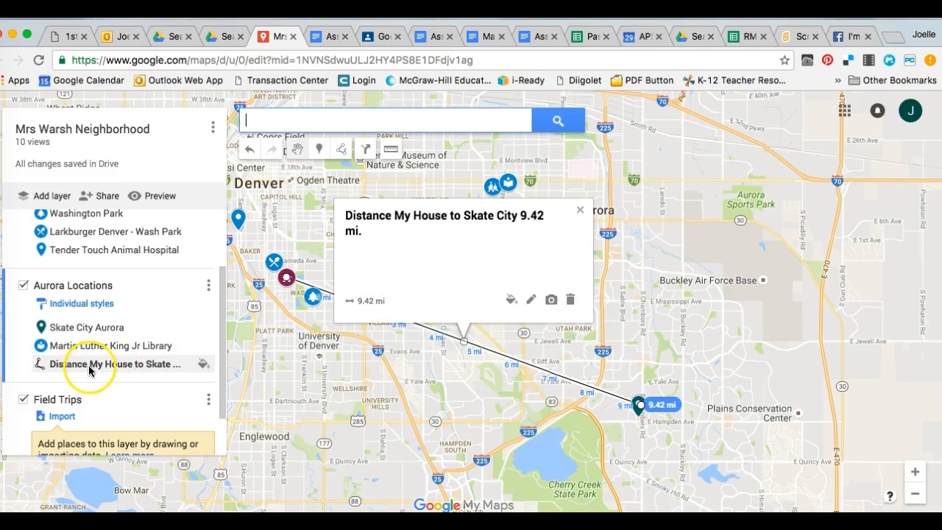
pyautogui.click(577, 210)
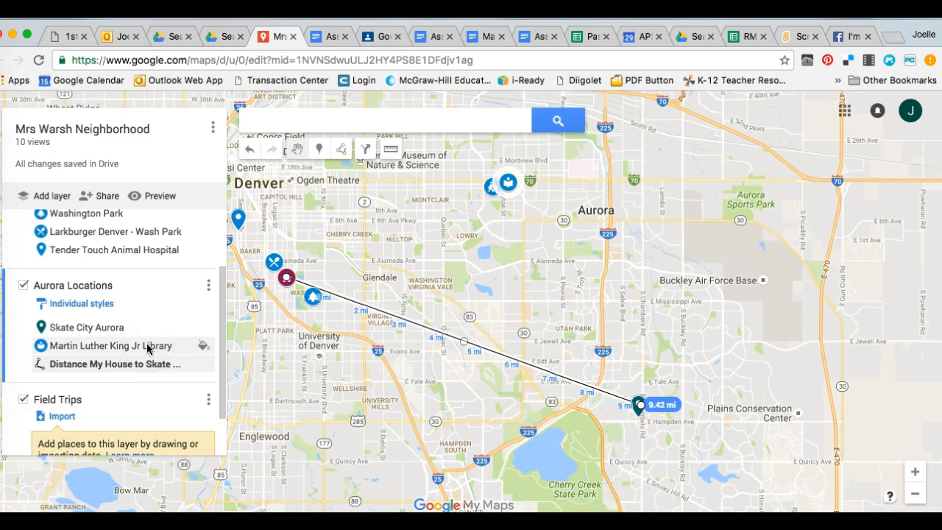
# - Measure the straight-line distance from the house marker to the Martin Luther King Jr Library marker
pyautogui.click(390, 151)
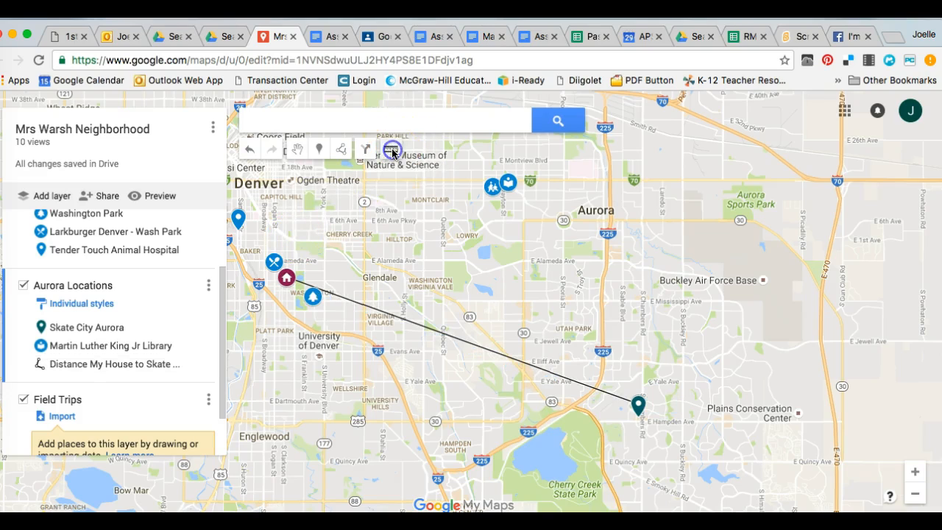
pyautogui.click(335, 237)
pyautogui.click(286, 277)
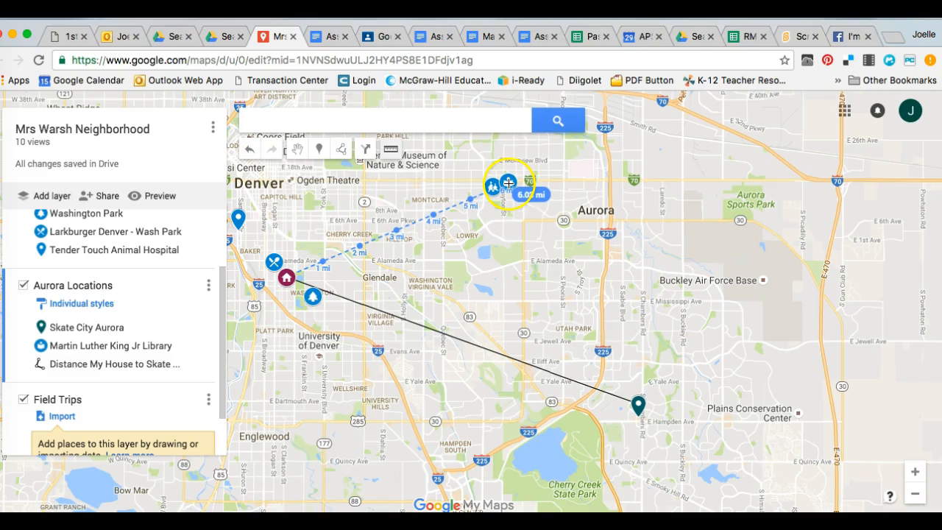
pyautogui.doubleClick(508, 183)
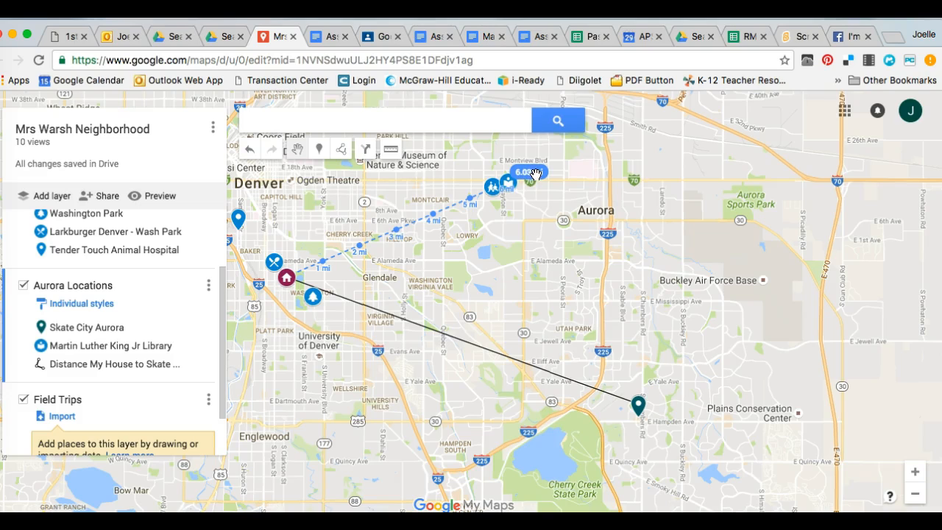
# - Draw a straight line from the house marker to the Martin Luther King Jr Library marker in the Aurora Locations layer
pyautogui.click(340, 150)
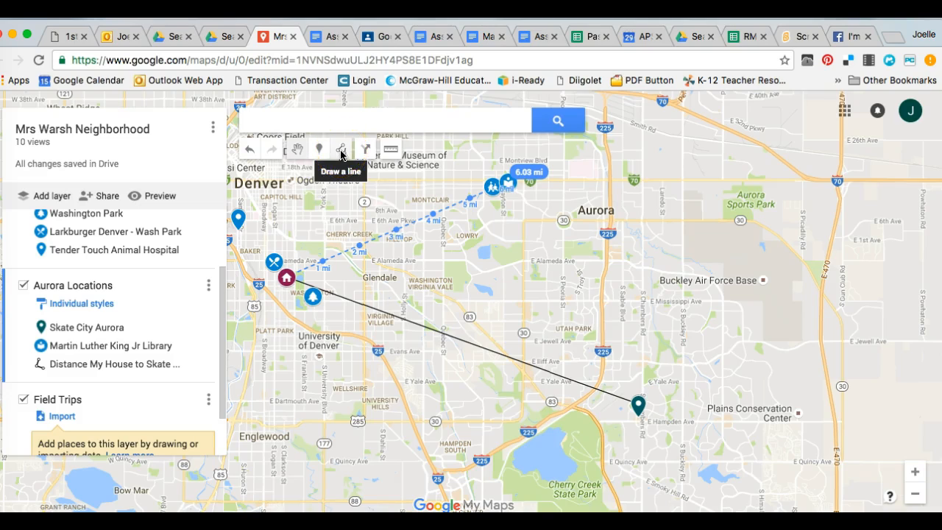
pyautogui.click(341, 151)
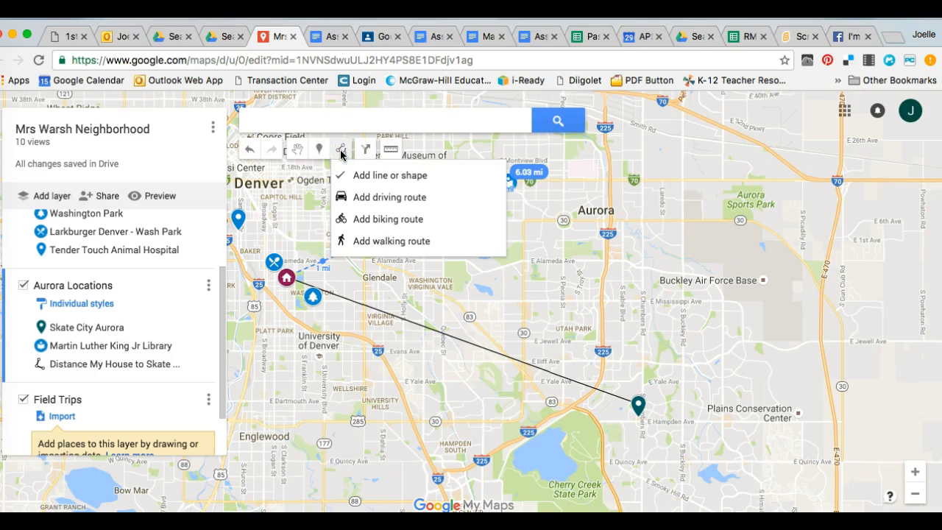
pyautogui.click(357, 182)
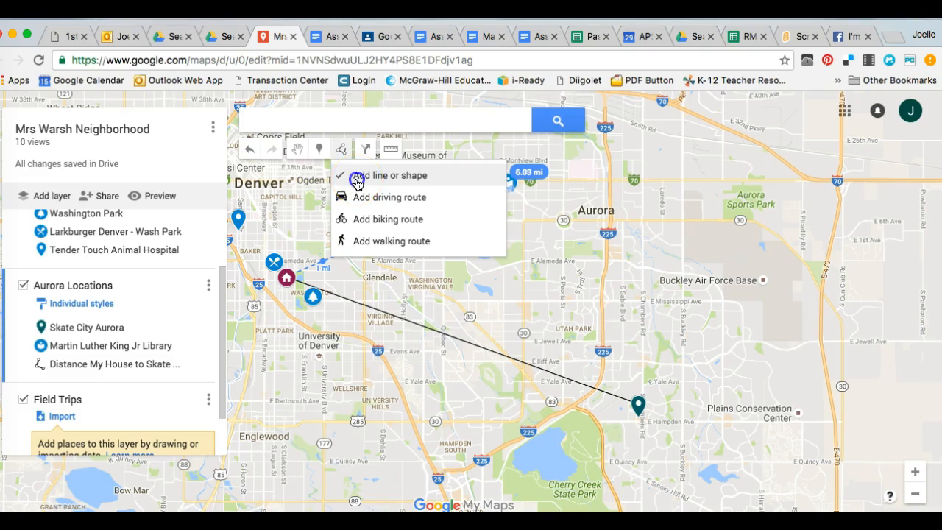
pyautogui.click(289, 274)
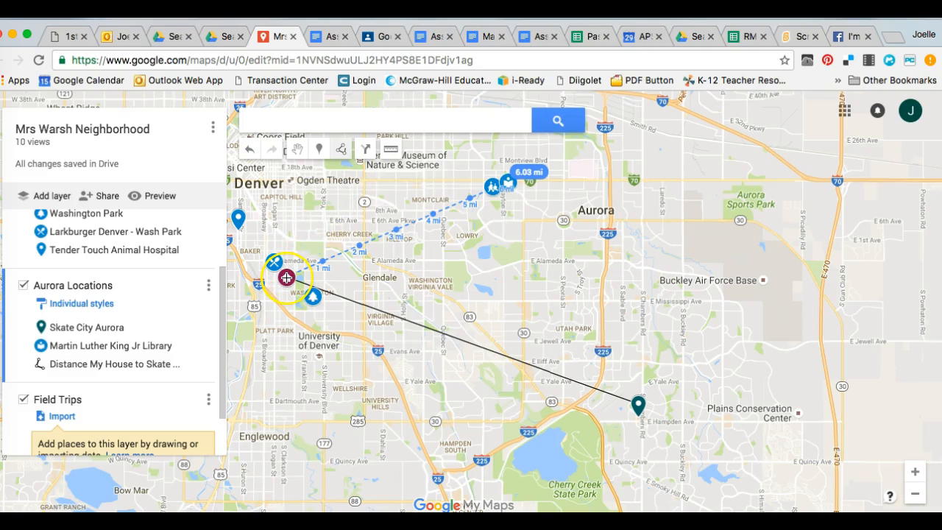
pyautogui.click(287, 278)
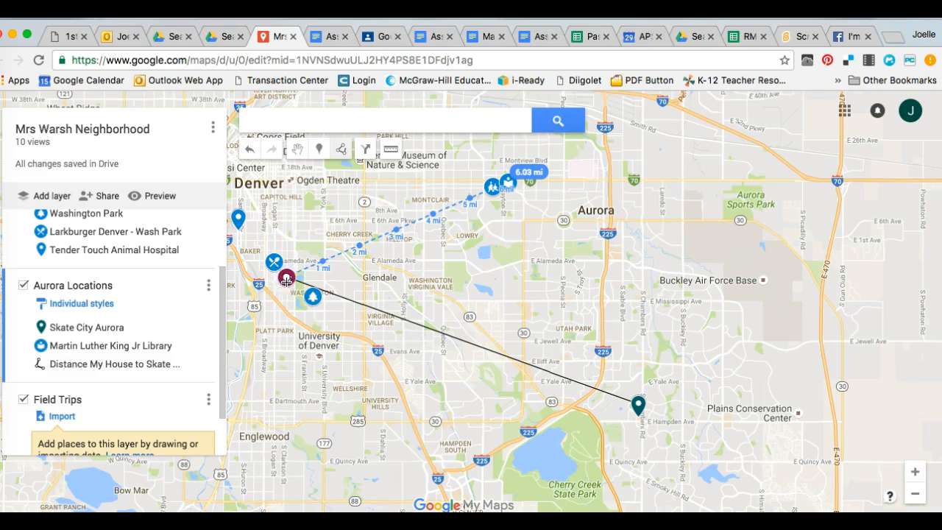
pyautogui.click(345, 252)
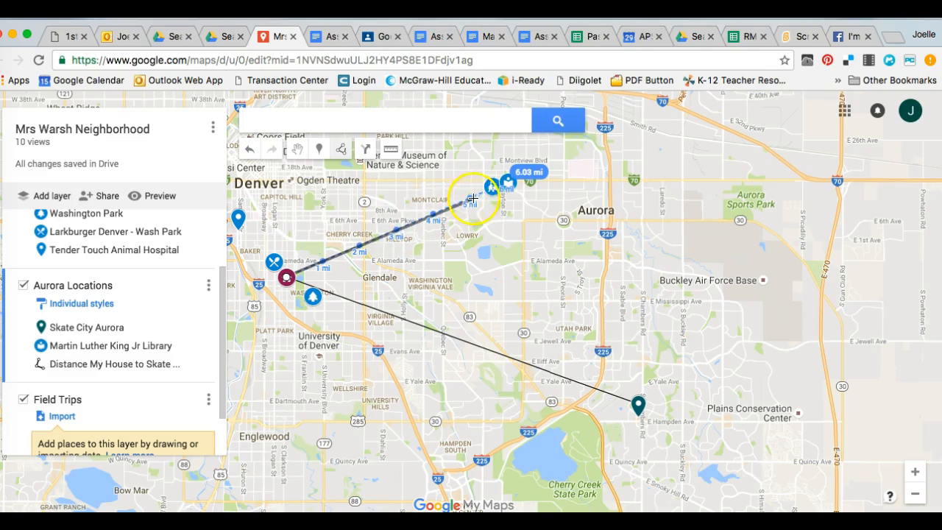
pyautogui.doubleClick(510, 182)
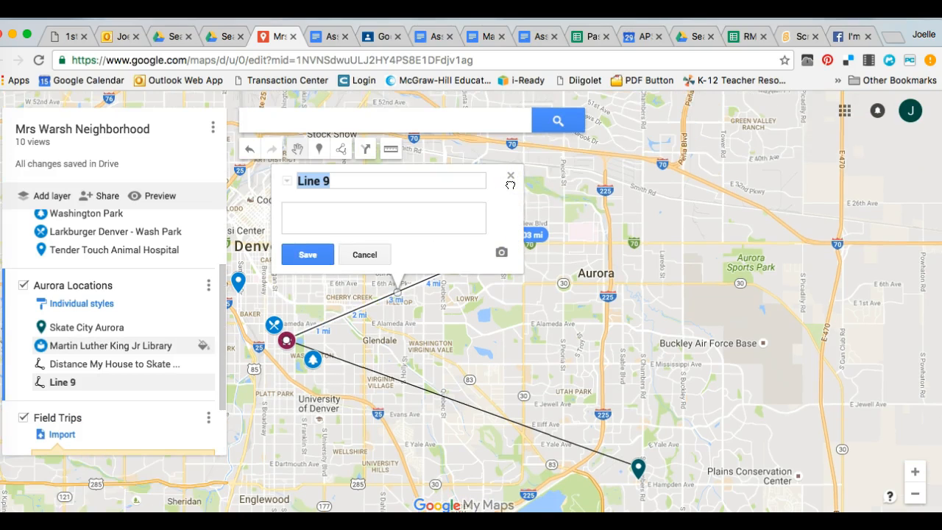
# - Title the library line "DIstance from My Houe to MLK Library" and save it
pyautogui.write('Distance f')
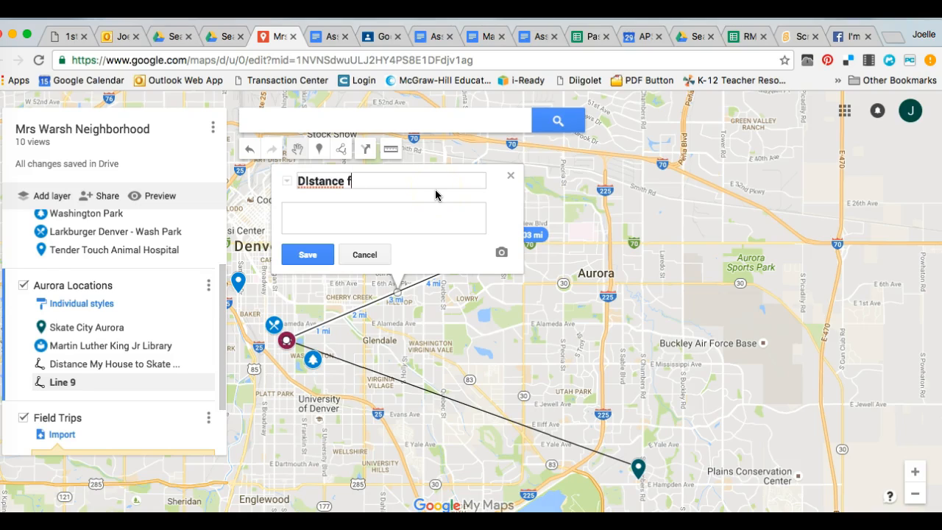
pyautogui.write('rom My Houe')
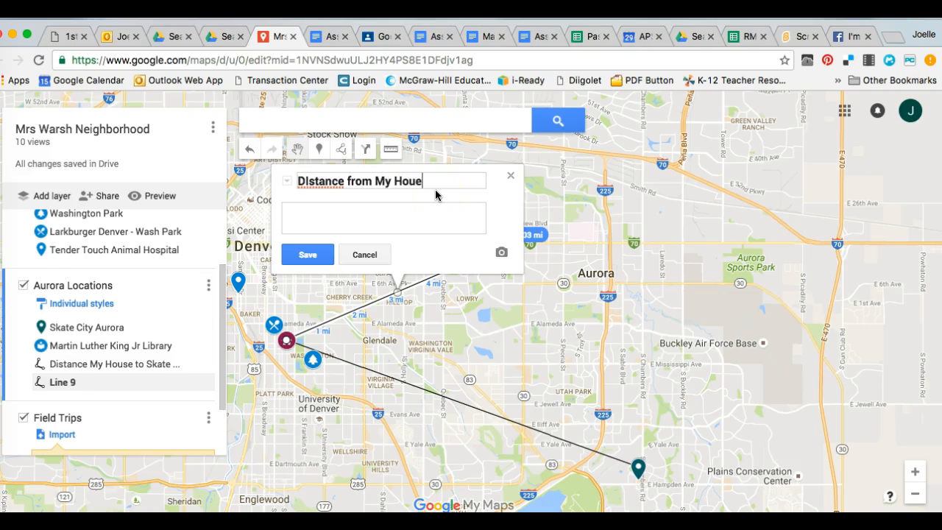
pyautogui.write(' to MLK Library')
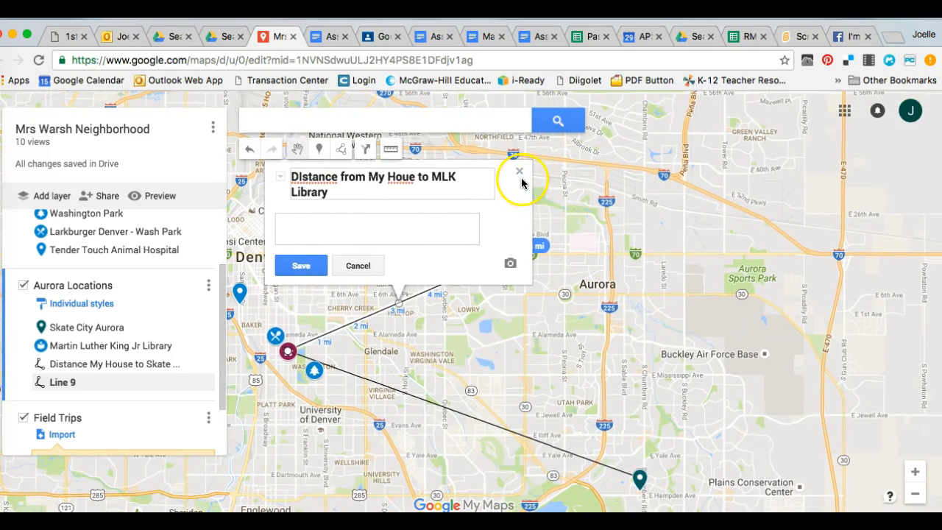
pyautogui.click(320, 267)
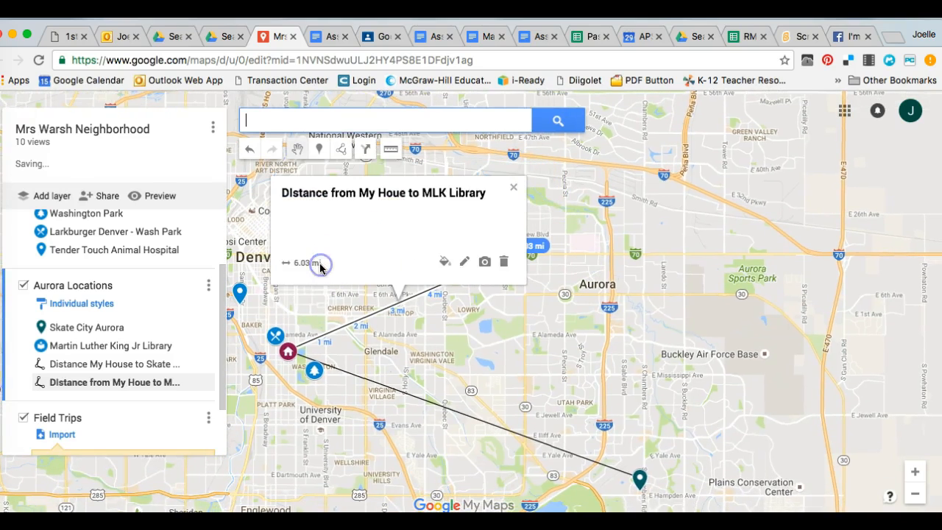
pyautogui.click(512, 188)
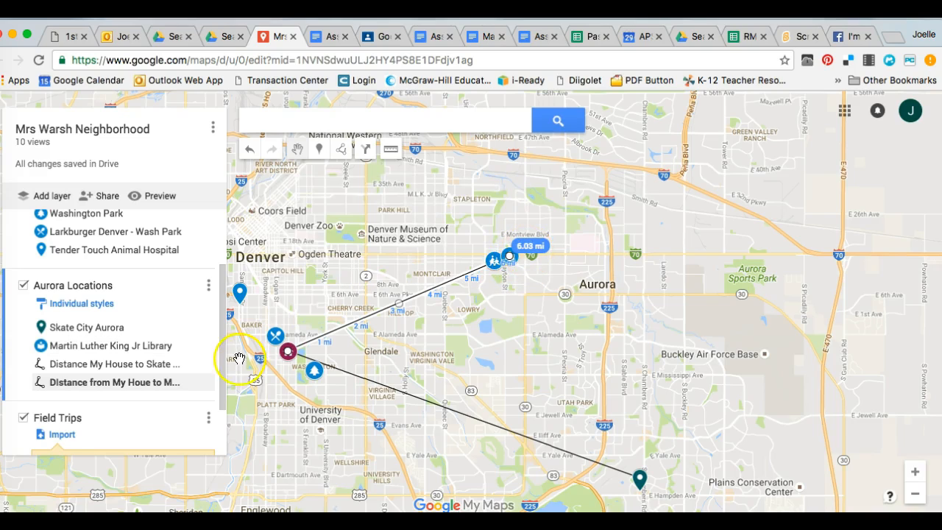
# - Replace the library line's title with "Distaince fro My House to MLK Library 6.03 mi."
pyautogui.click(141, 382)
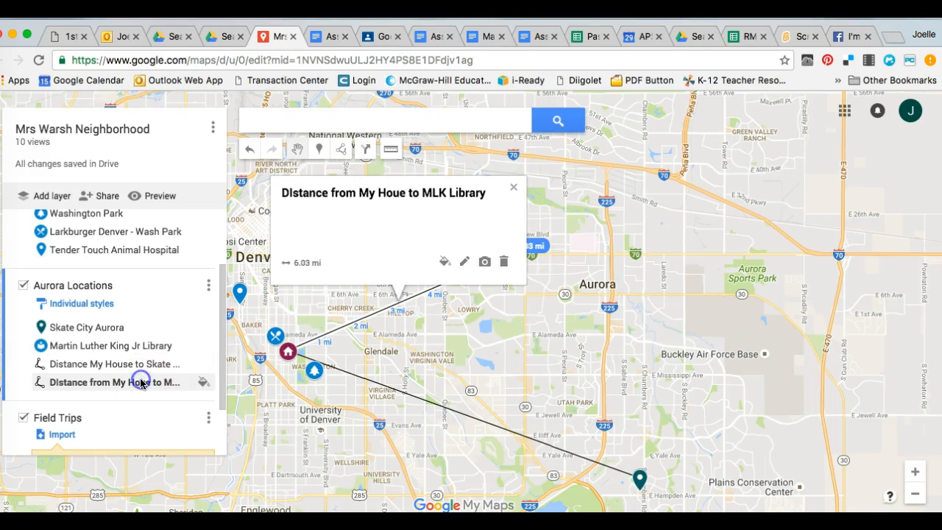
pyautogui.click(463, 263)
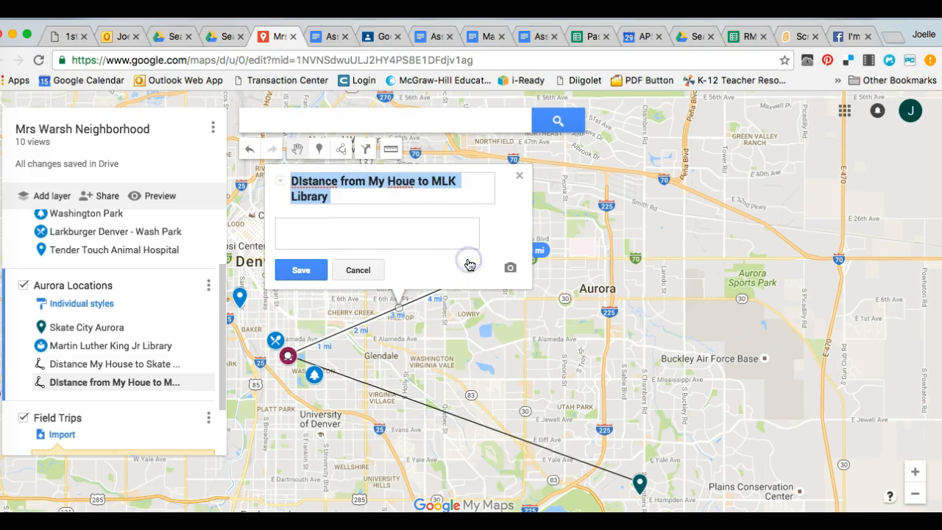
pyautogui.rightClick(317, 183)
pyautogui.click(316, 185)
pyautogui.write('D')
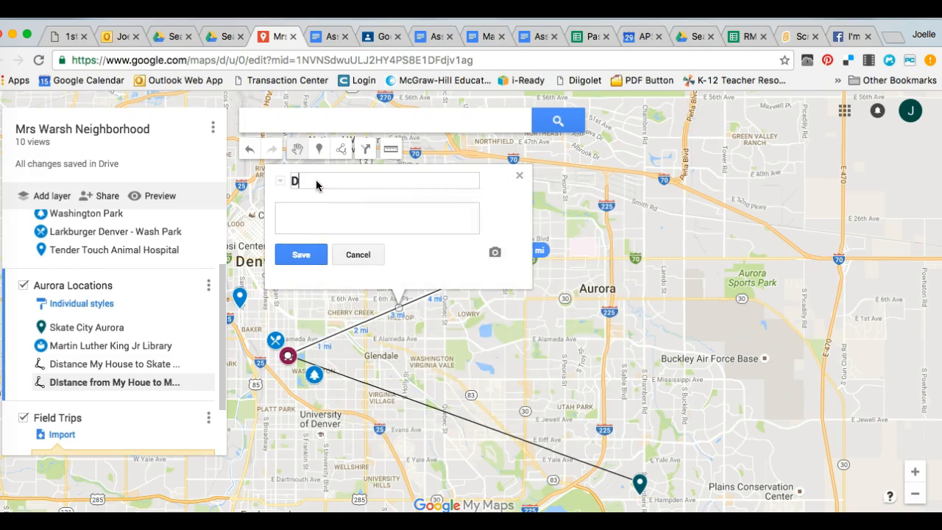
pyautogui.write('istaince fro My House ')
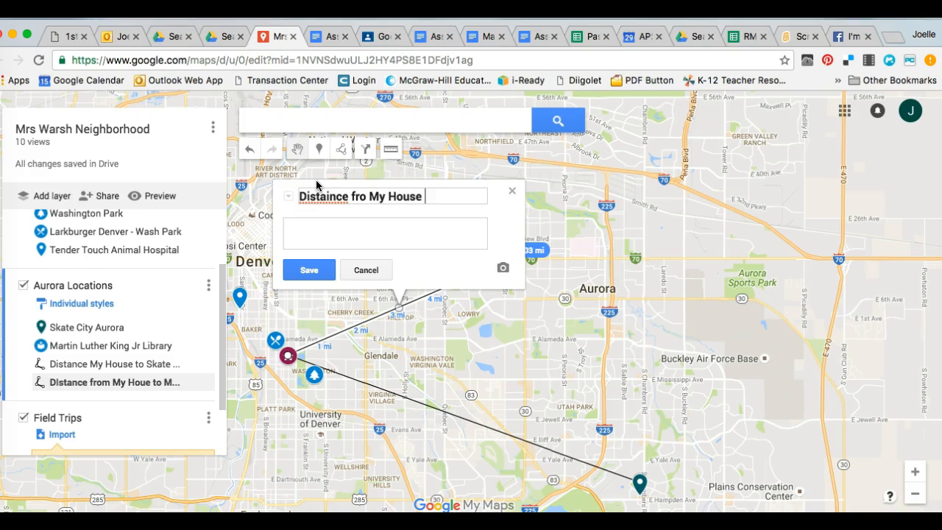
pyautogui.write('to MLK Library ')
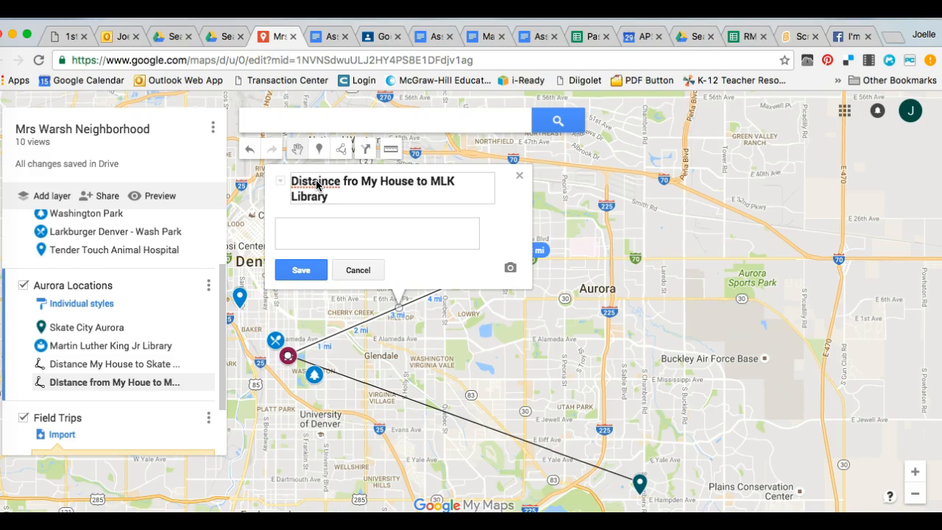
pyautogui.write('6.')
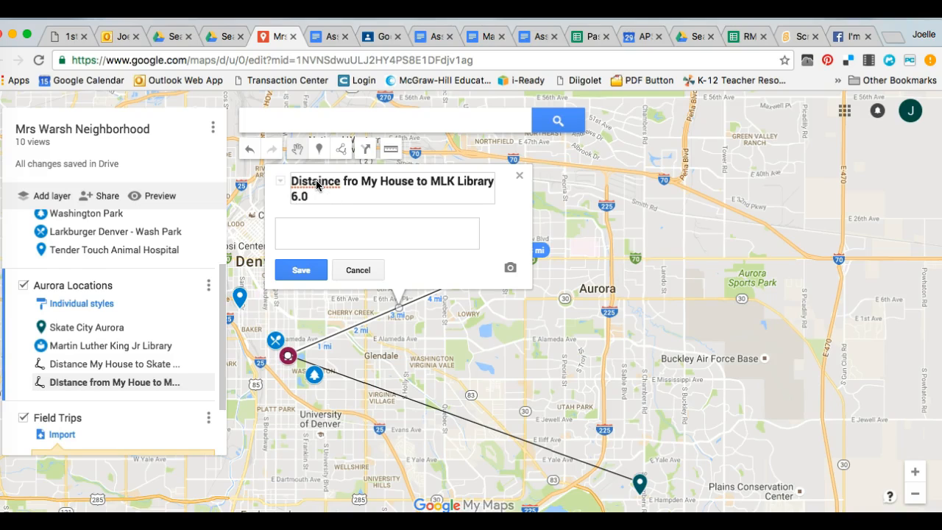
pyautogui.write('03 mi.')
# - Correct the spelling of "Distance" in the library line's title, save it and close the line's details
pyautogui.rightClick(323, 179)
pyautogui.click(358, 184)
pyautogui.click(301, 270)
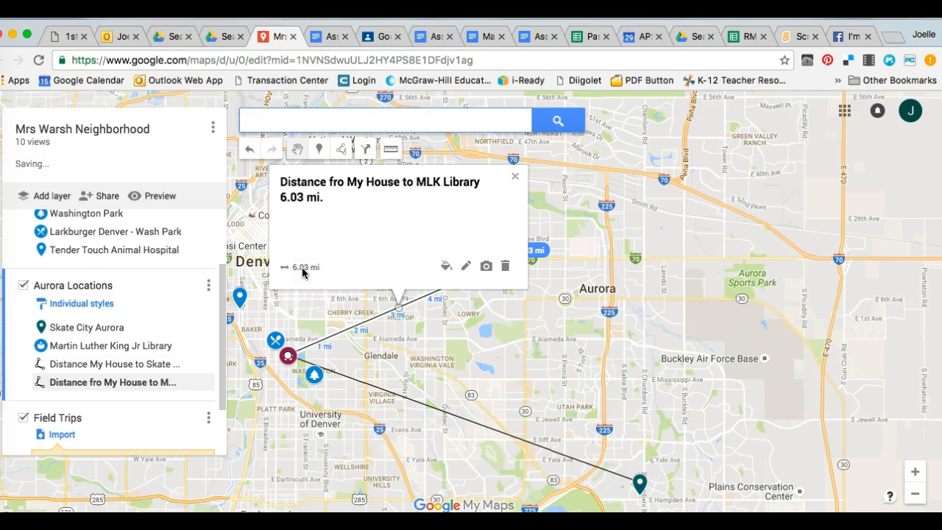
pyautogui.click(515, 176)
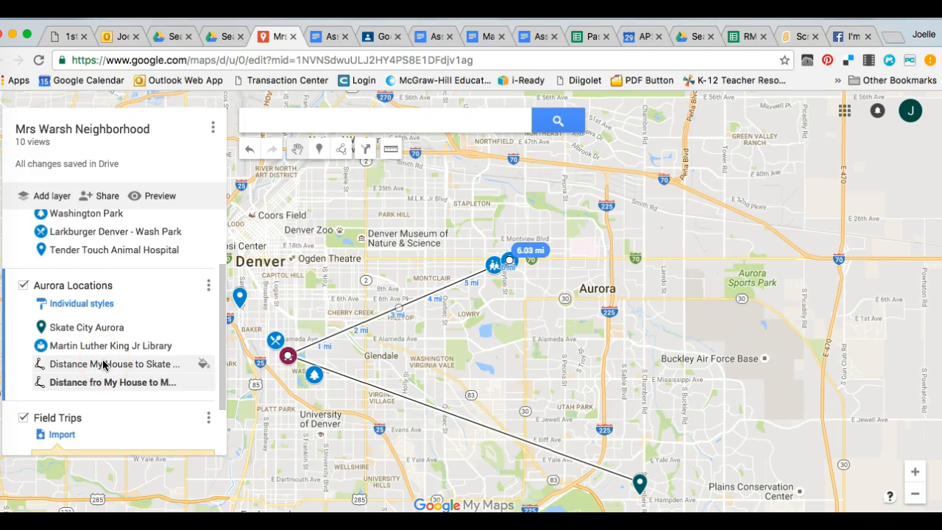
pyautogui.click(105, 384)
# - Switch to the Assignment 3 Distances document in Google Docs and enter "9.44 mies" beside Skate City- Aurora
pyautogui.click(337, 39)
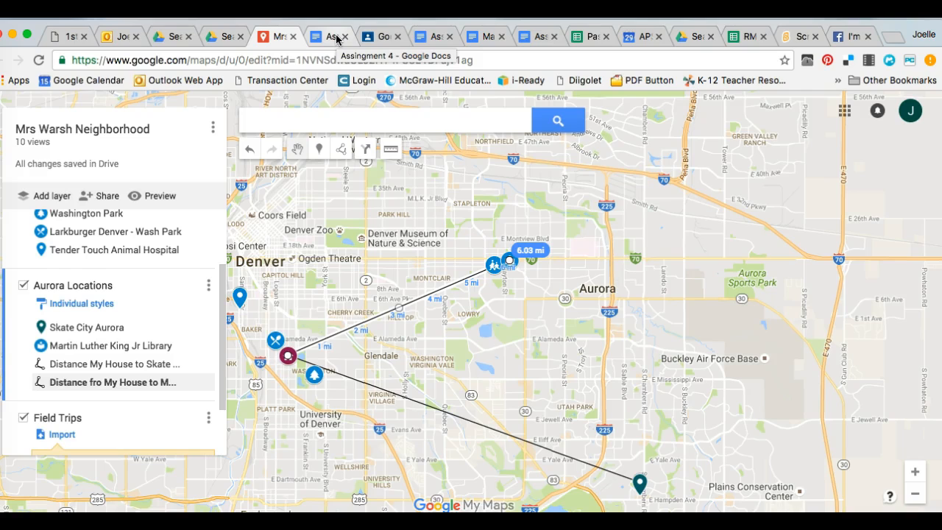
pyautogui.click(337, 39)
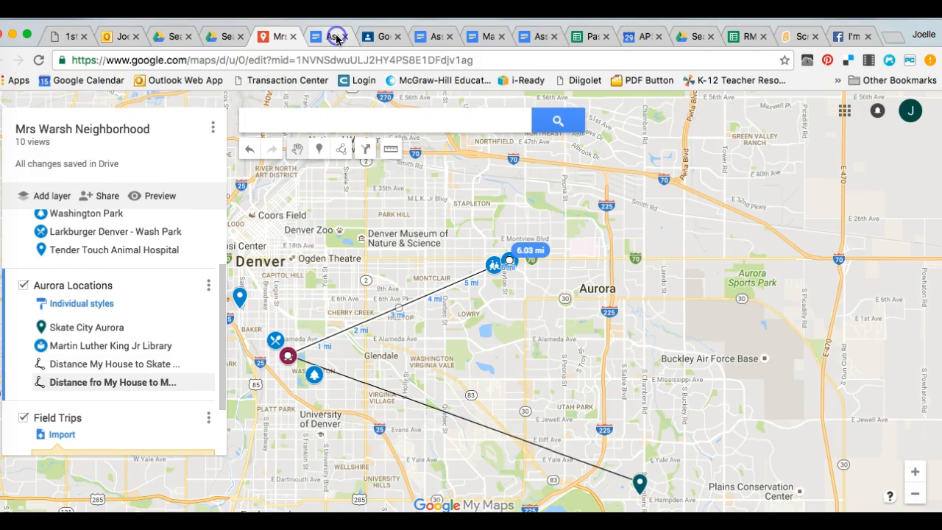
pyautogui.click(433, 37)
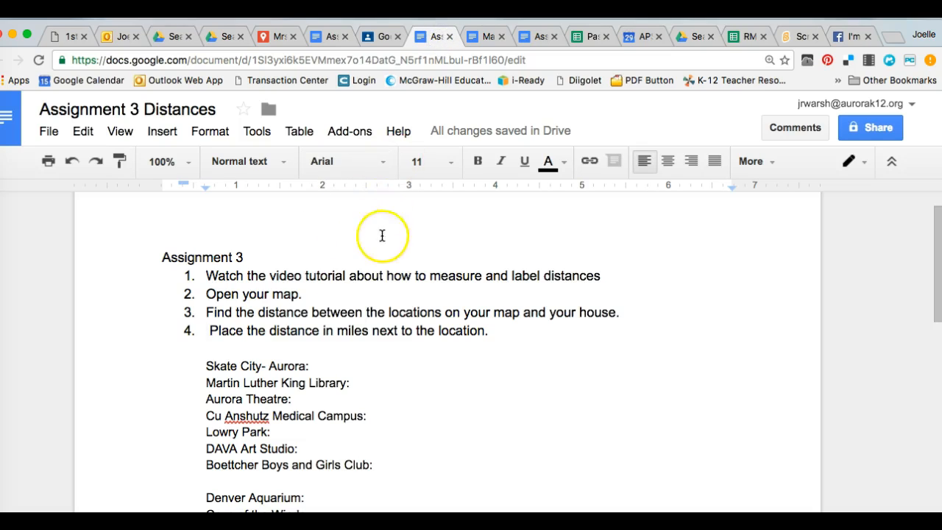
pyautogui.click(321, 365)
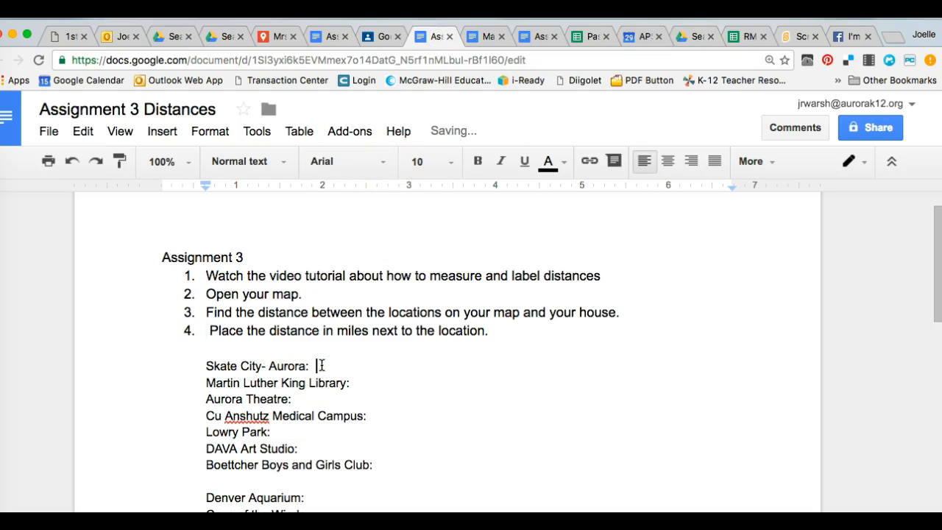
pyautogui.write('9.44 mies')
# - Enter "6.03 miles" beside Martin Luther King Library and add a blank line below it
pyautogui.click(354, 385)
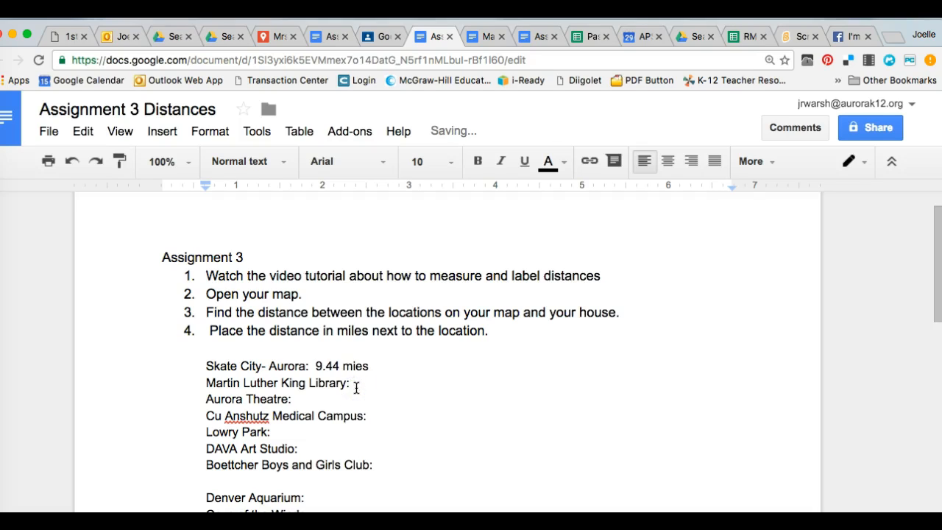
pyautogui.write('6.03 miles')
pyautogui.press('Return')
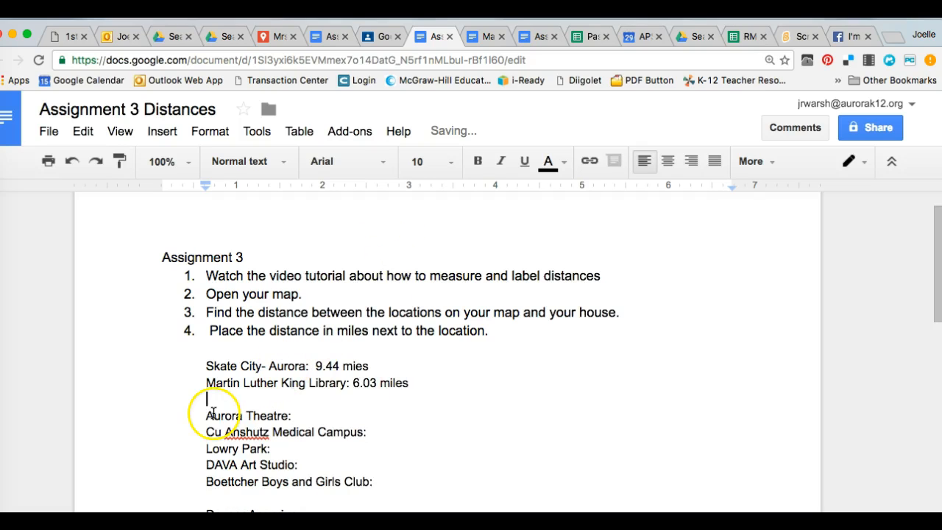